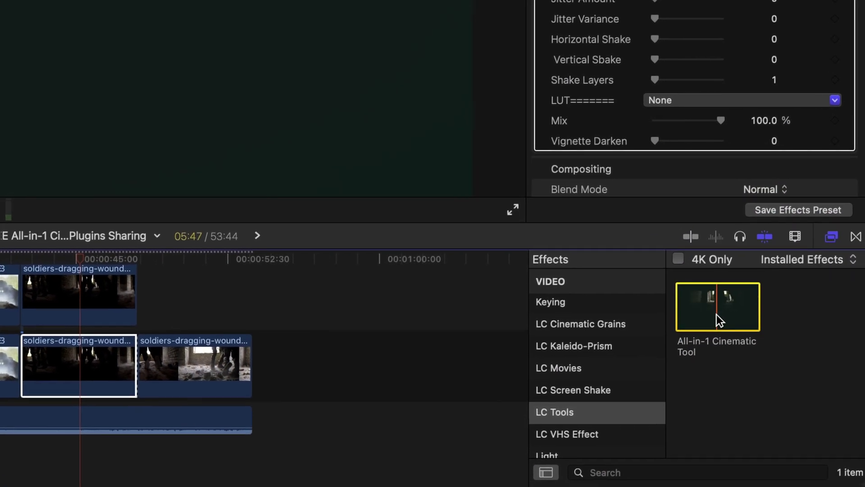
- Drag All-in-1 Cinematic Tool from LC Tools onto the dark soldiers-dragging clip in the timeline
drag(716, 317, 55, 375)
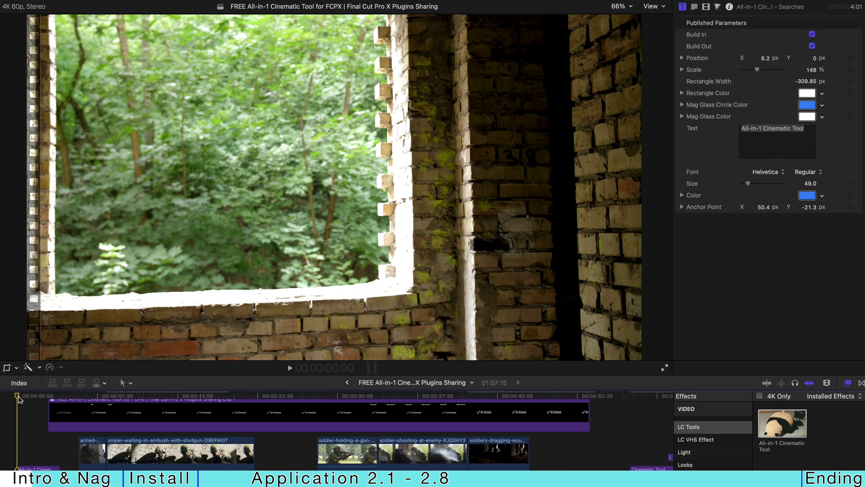
key(space)
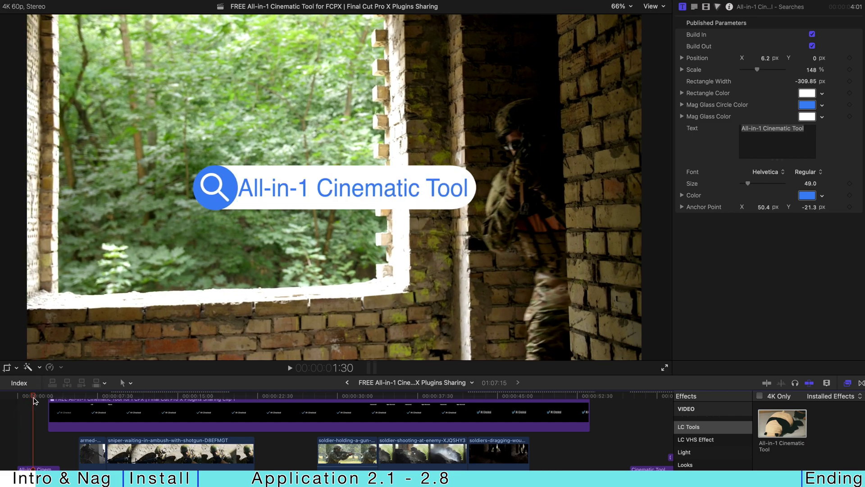
drag(34, 400, 259, 390)
click(316, 315)
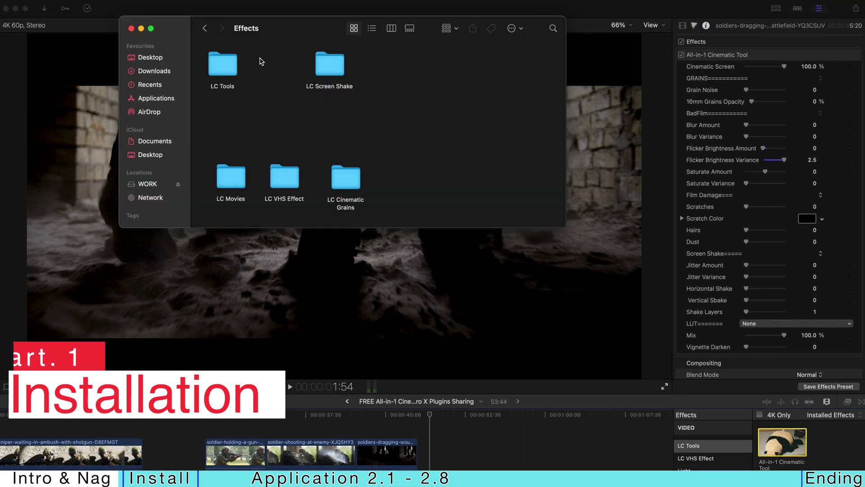
- In Finder, browse from Home to Movies > Motion Templates > Effects > LC Tools, then go back to Effects
mouse_move(163, 3)
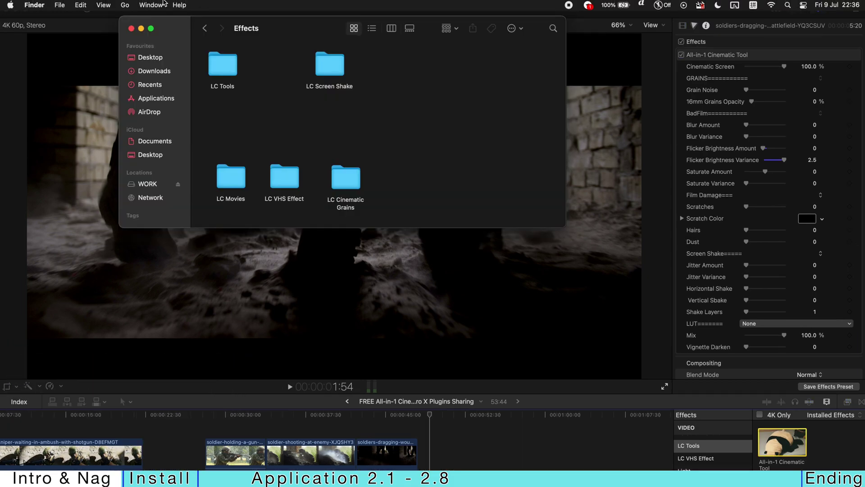
click(127, 5)
click(159, 99)
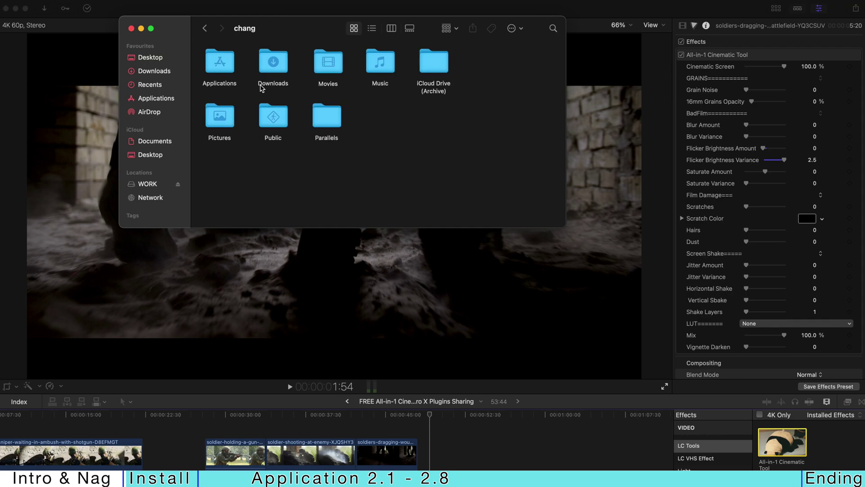
double_click(328, 62)
double_click(276, 62)
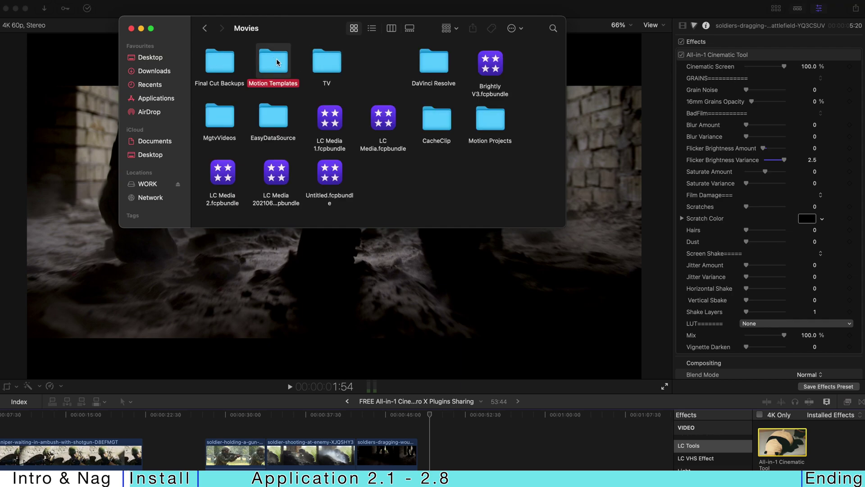
double_click(277, 62)
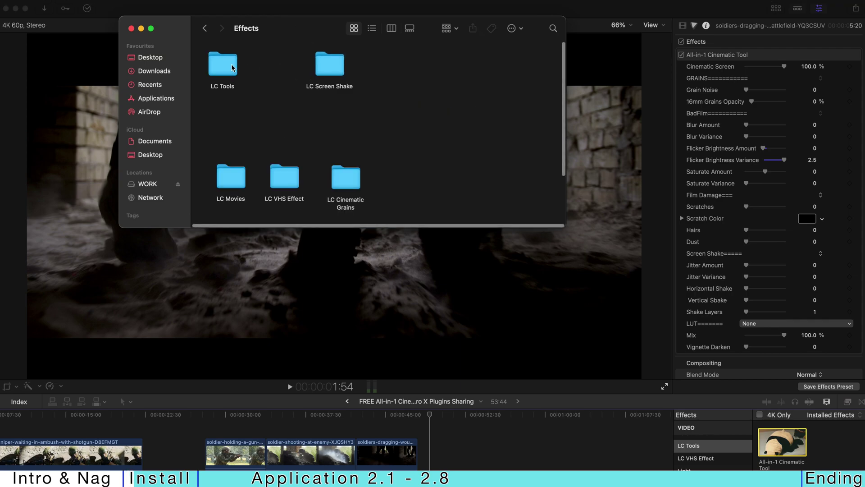
click(218, 72)
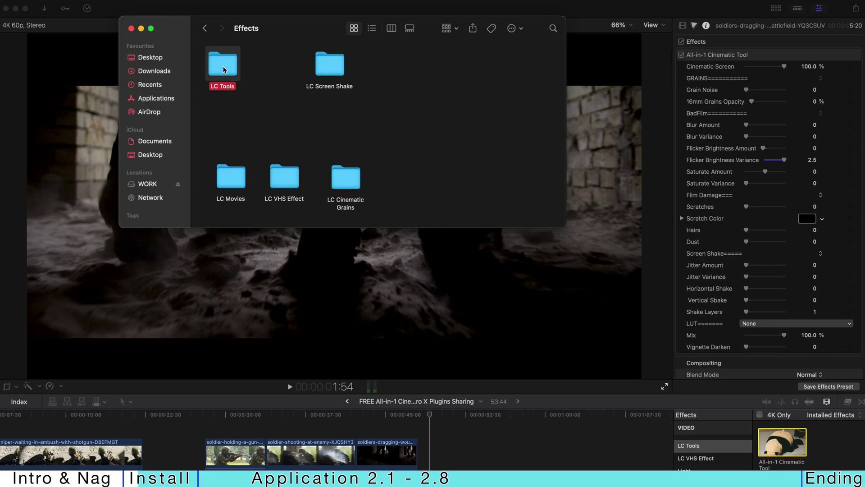
double_click(223, 70)
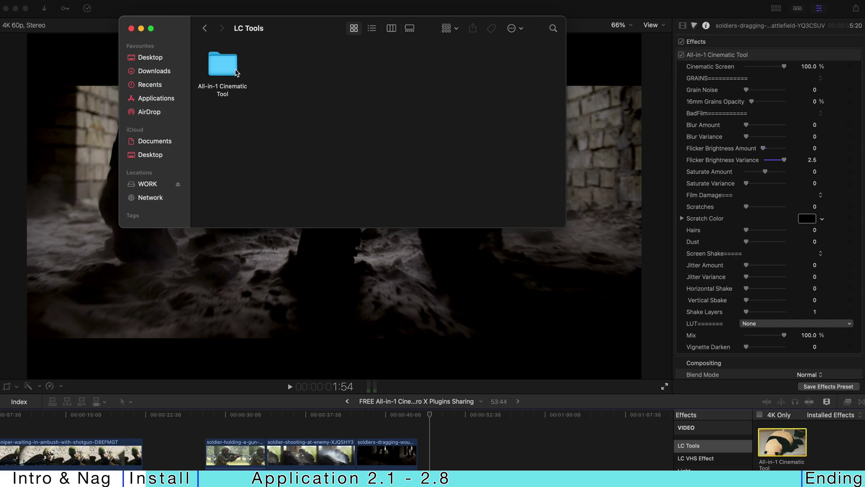
click(205, 29)
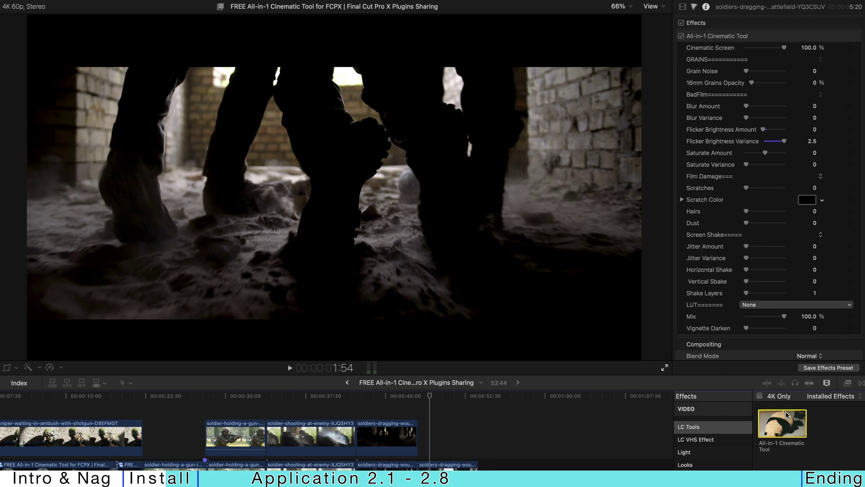
- Back in Final Cut Pro, change the All-in-1 Cinematic Tool's LUT from Matt to None
click(789, 417)
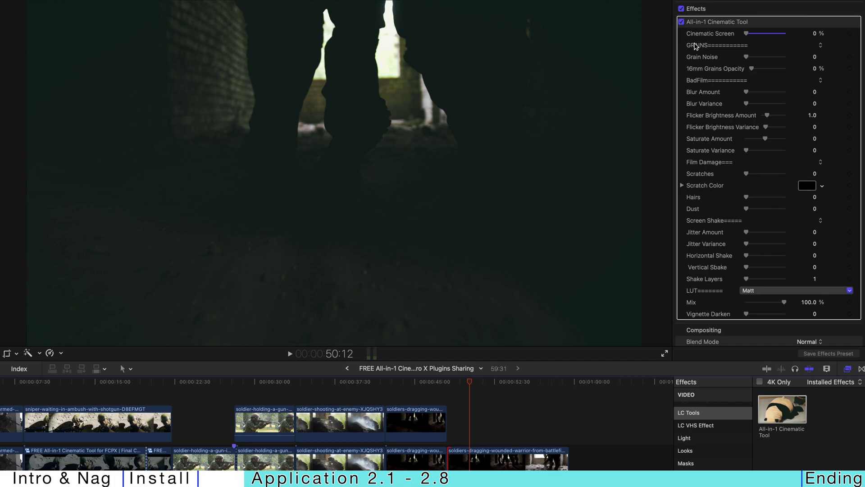
scroll(721, 232, down, 2)
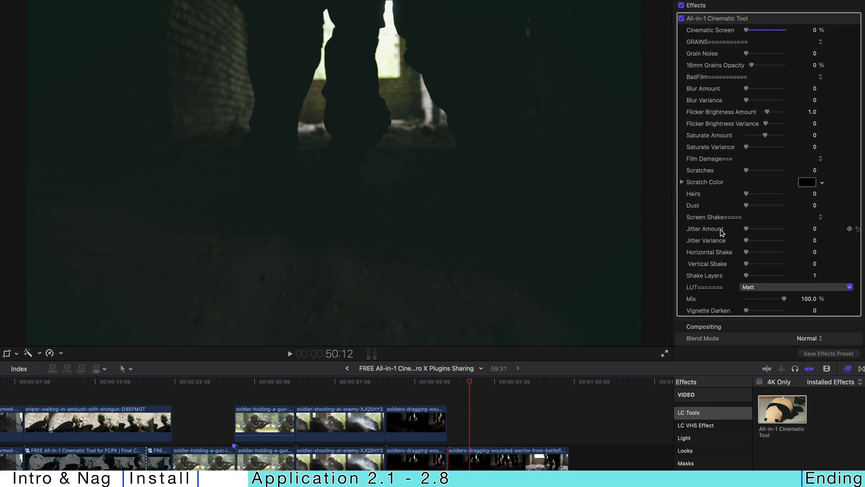
click(765, 267)
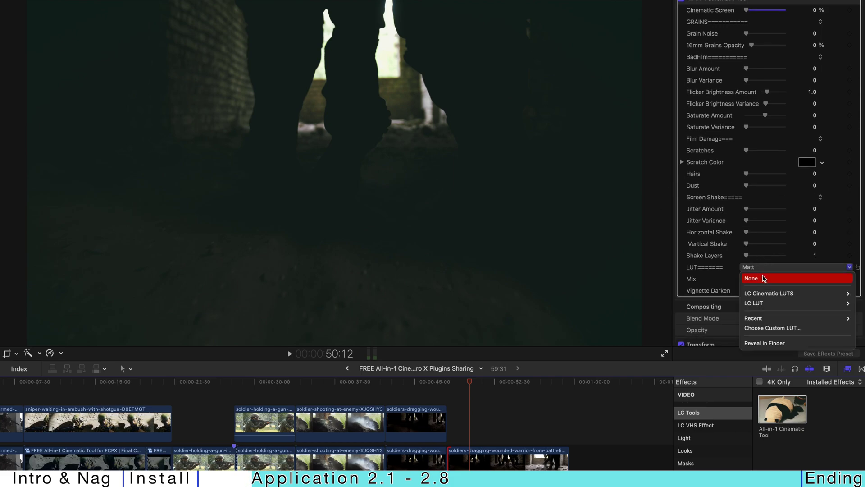
click(764, 278)
scroll(749, 222, up, 2)
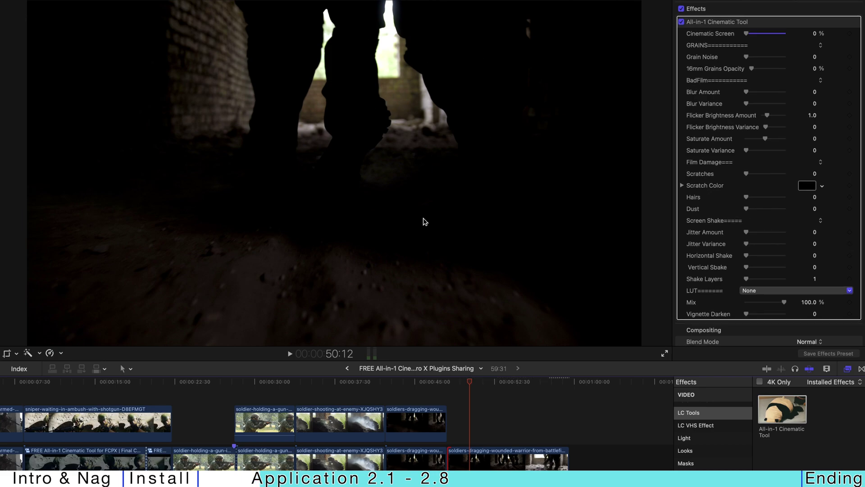
- Raise Cinematic Screen to 100 % on the soldier clips, then reselect the dark soldiers clip
click(500, 458)
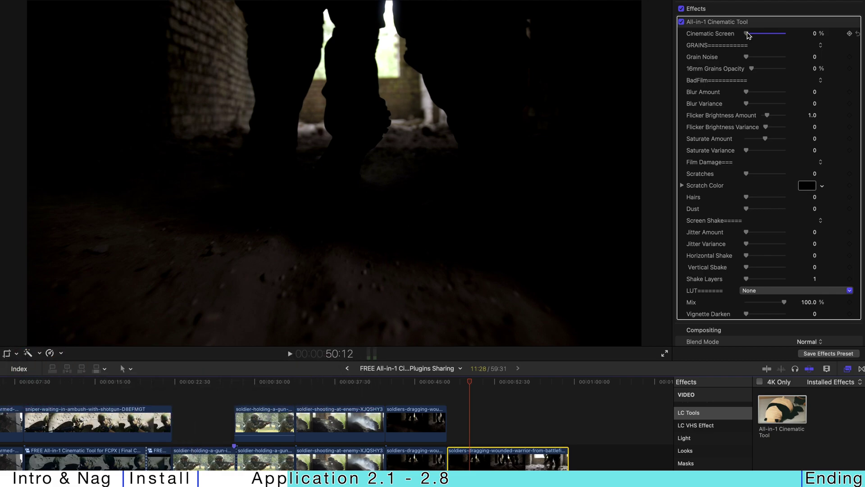
drag(748, 36, 811, 34)
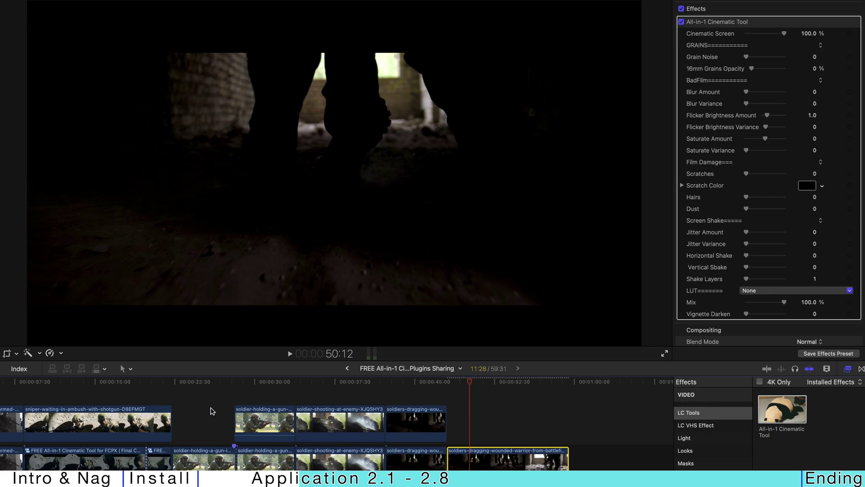
click(200, 392)
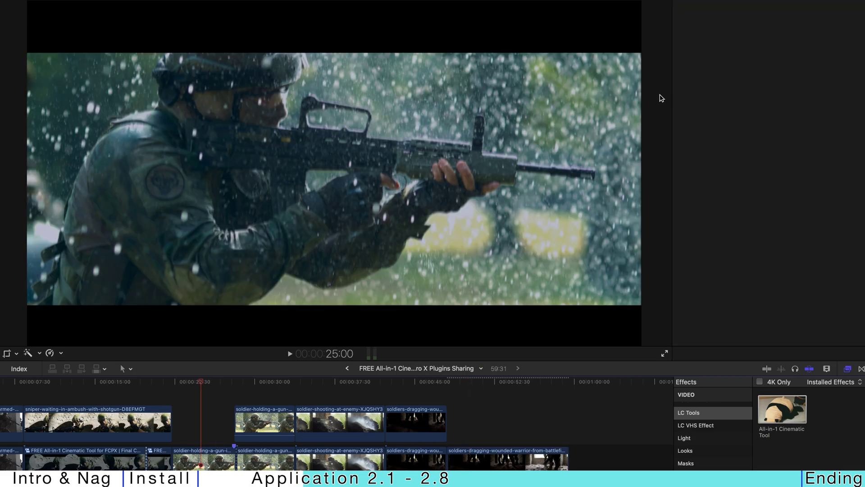
key(c)
drag(775, 34, 828, 47)
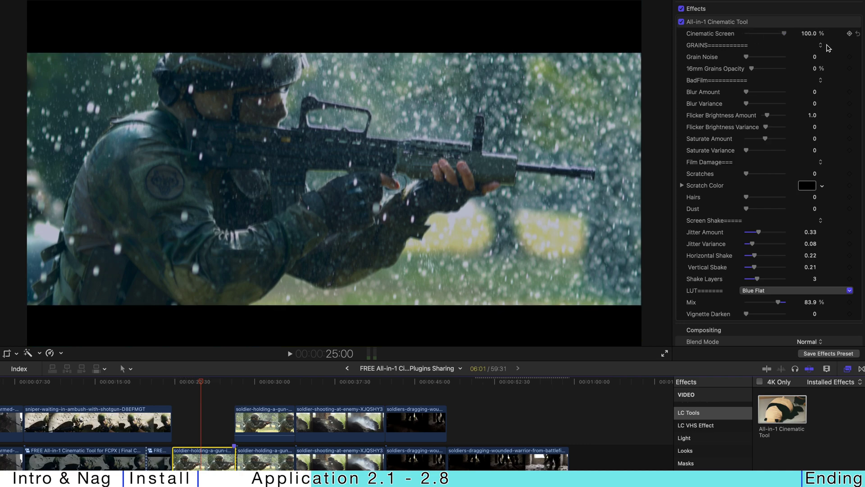
click(489, 390)
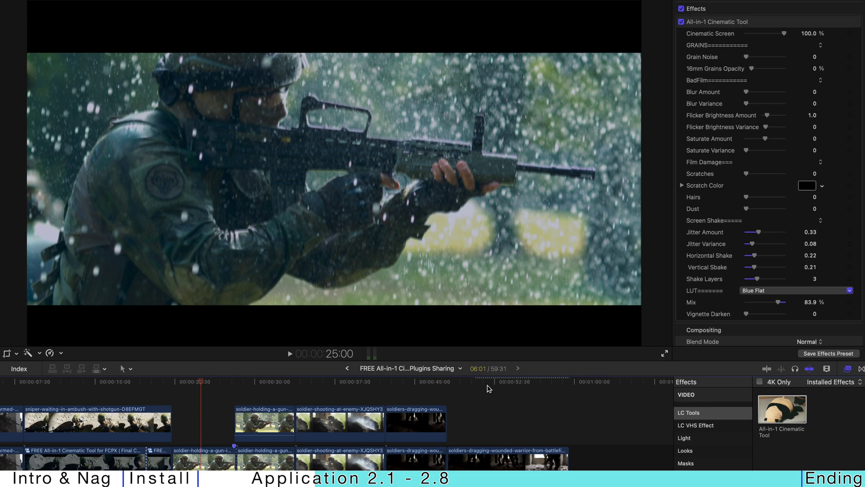
click(506, 449)
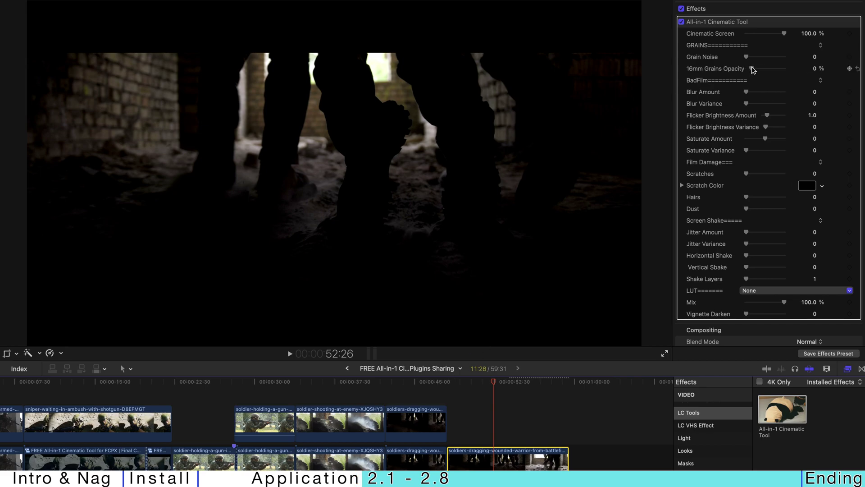
- Drag the Cinematic Tool's Blur Amount to 64.0 on the dark soldiers clip
drag(752, 70, 796, 72)
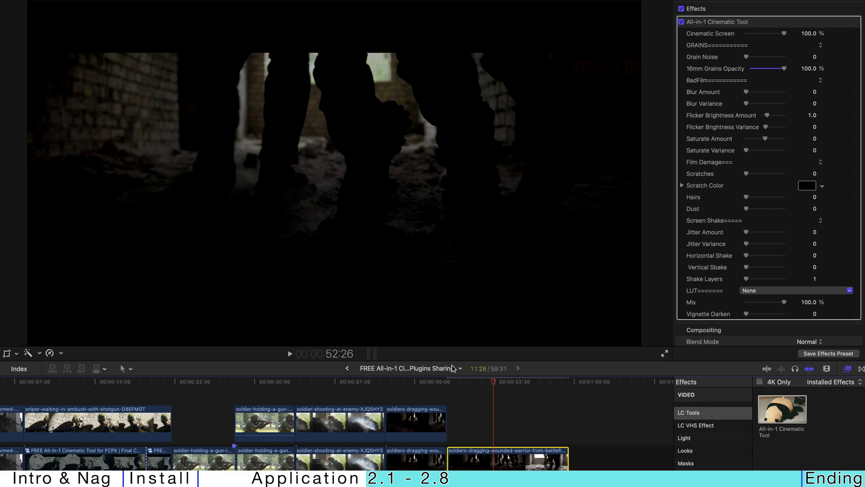
click(449, 384)
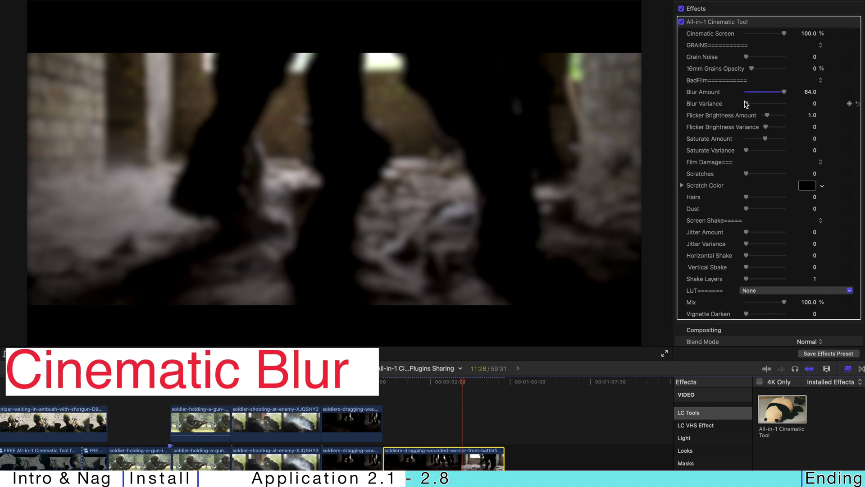
- Play the clip from around 53 seconds to preview the blur
click(446, 382)
key(space)
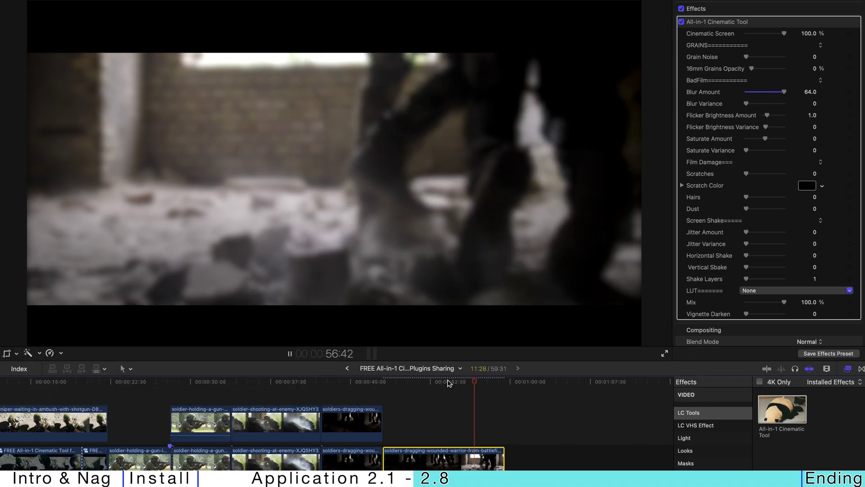
click(458, 382)
key(space)
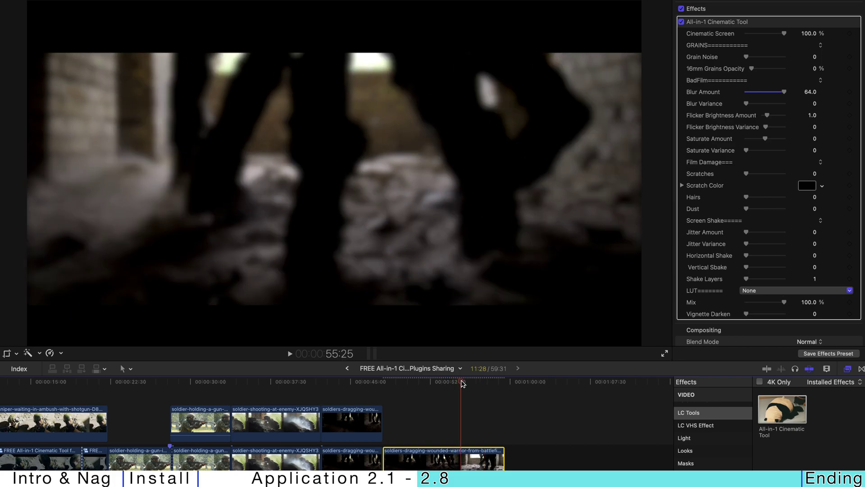
- Keyframe Blur Amount at 0 on the starting frame, 64 at the peak, and 0 again later
click(456, 382)
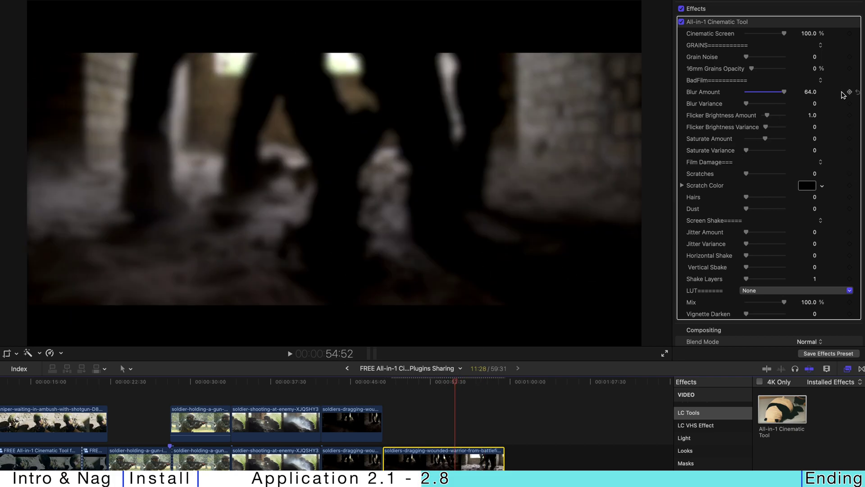
drag(754, 92, 697, 90)
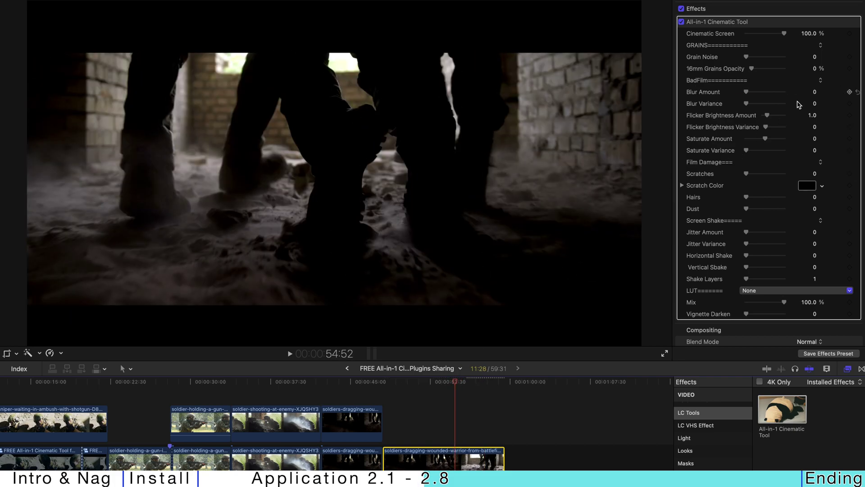
click(849, 92)
click(465, 381)
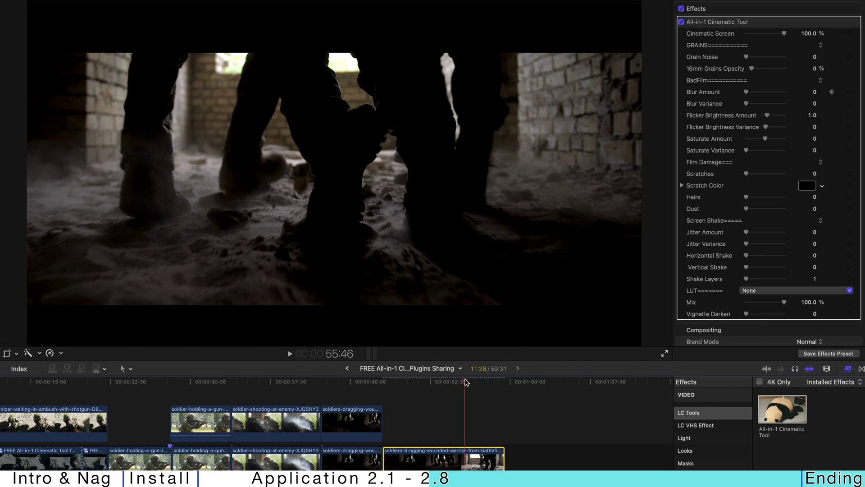
drag(754, 92, 811, 92)
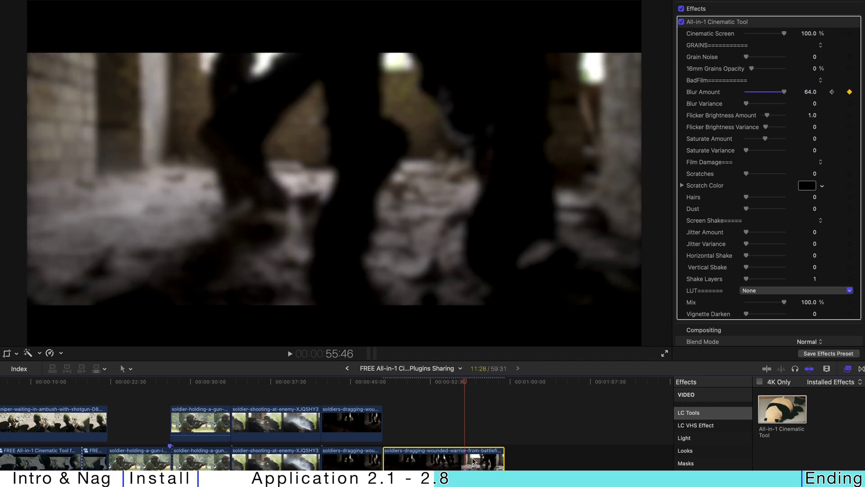
click(482, 382)
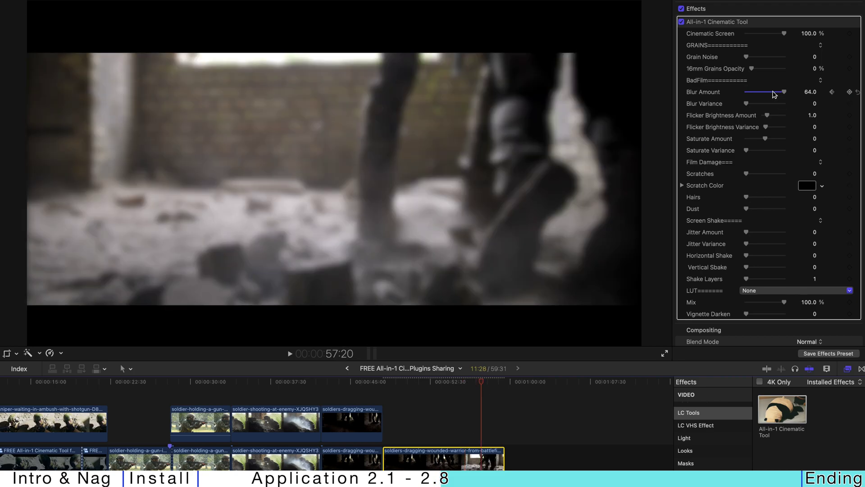
drag(774, 92, 689, 94)
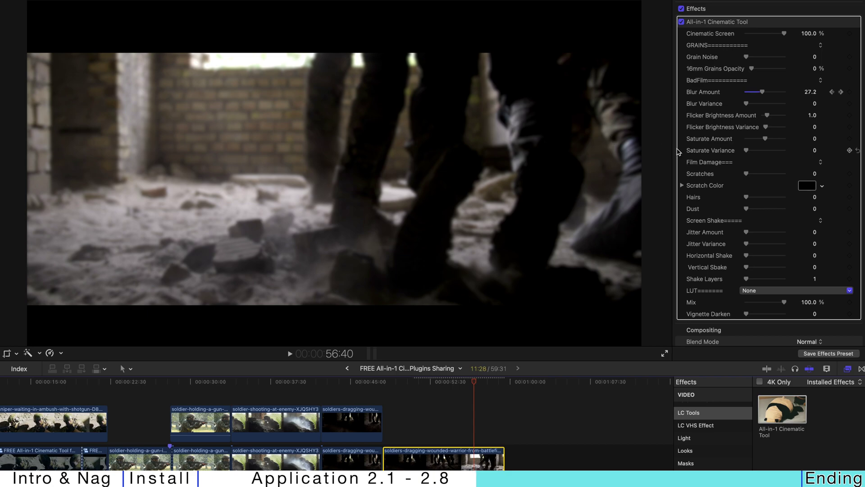
- Set Flicker Brightness Amount to 0 and Flicker Brightness Variance to 2.5 on the soldiers clip
key(alt+semicolon)
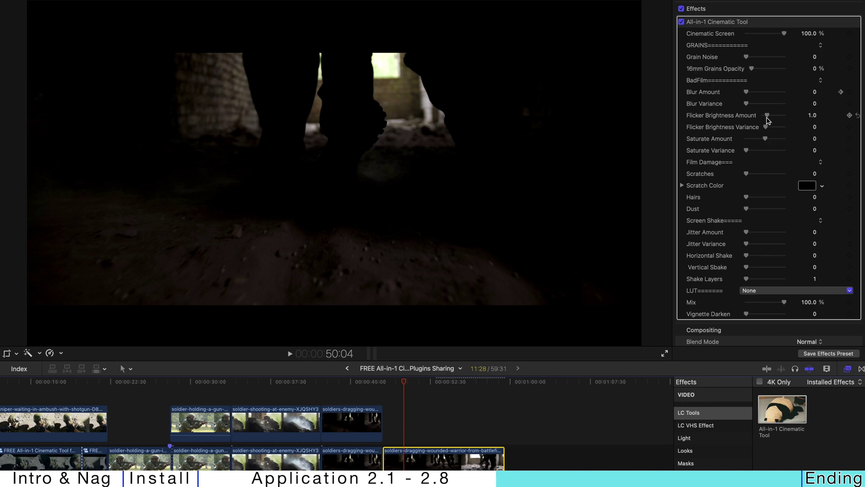
drag(767, 116, 710, 117)
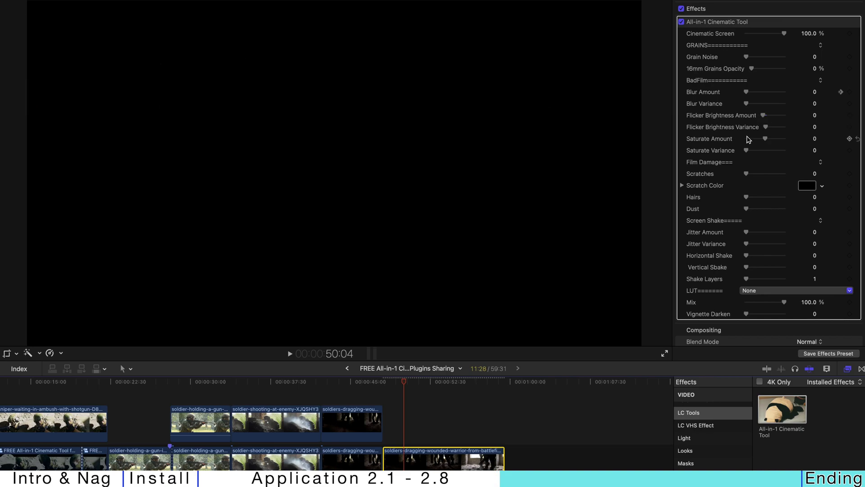
drag(769, 129, 797, 128)
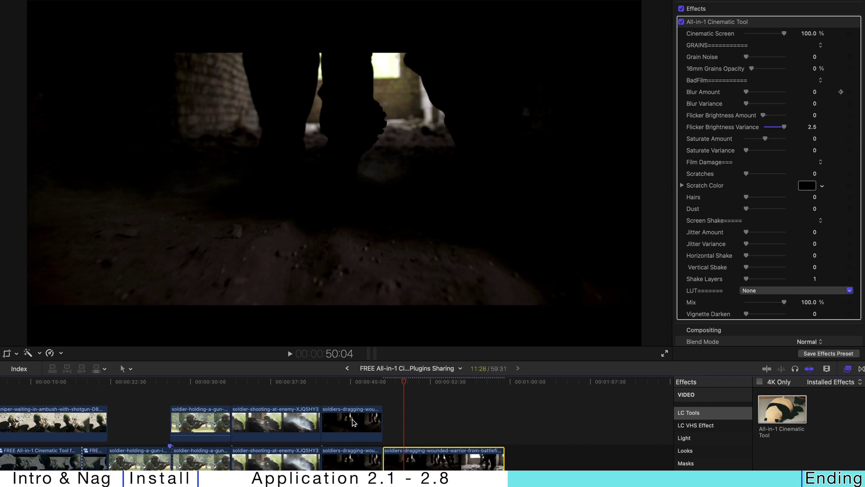
click(388, 387)
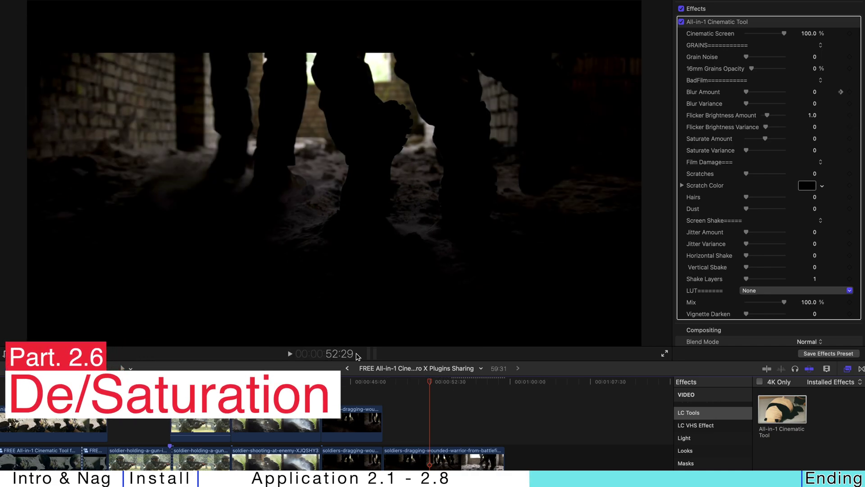
- Select the soldiers-by-the-window clip and settle Saturate Amount at 46 after trying -100 and 100
key(super+minus)
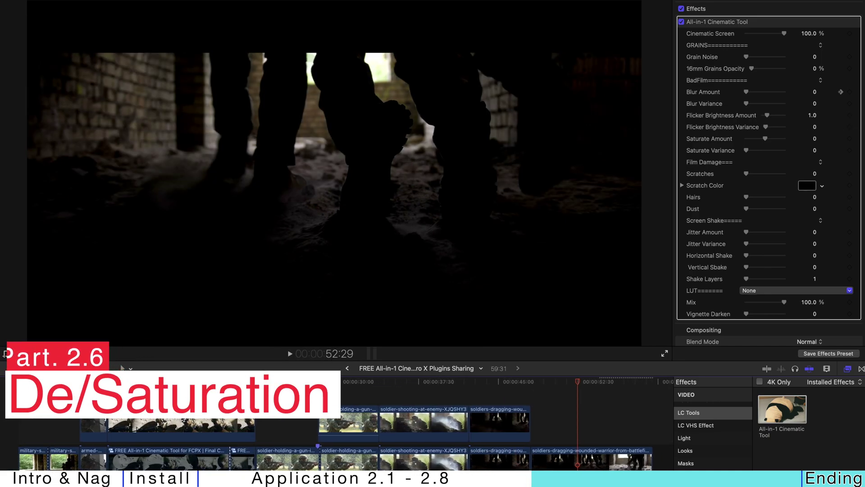
click(64, 447)
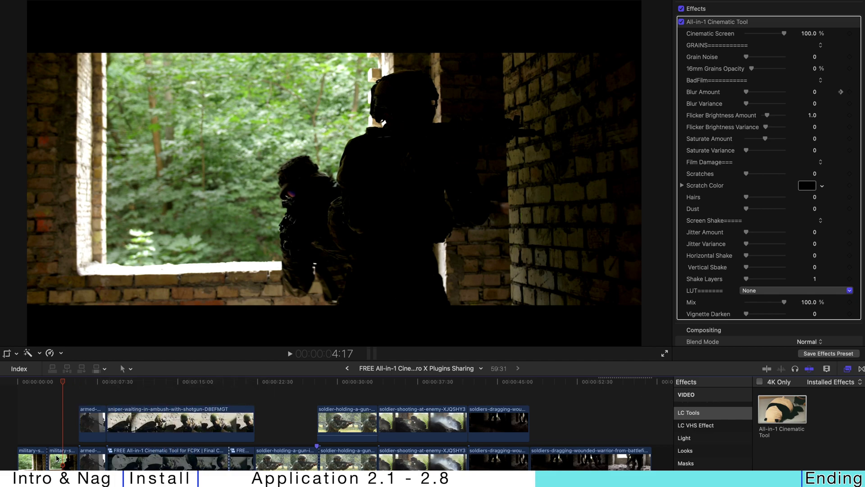
key(c)
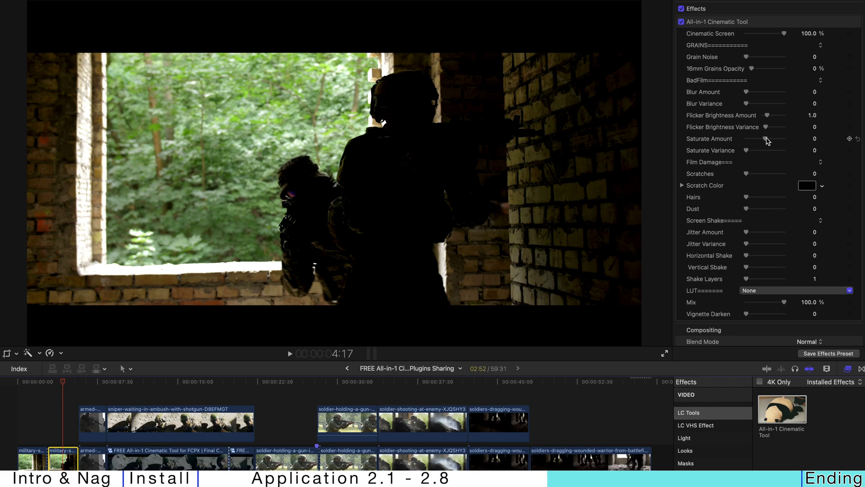
drag(761, 138, 707, 135)
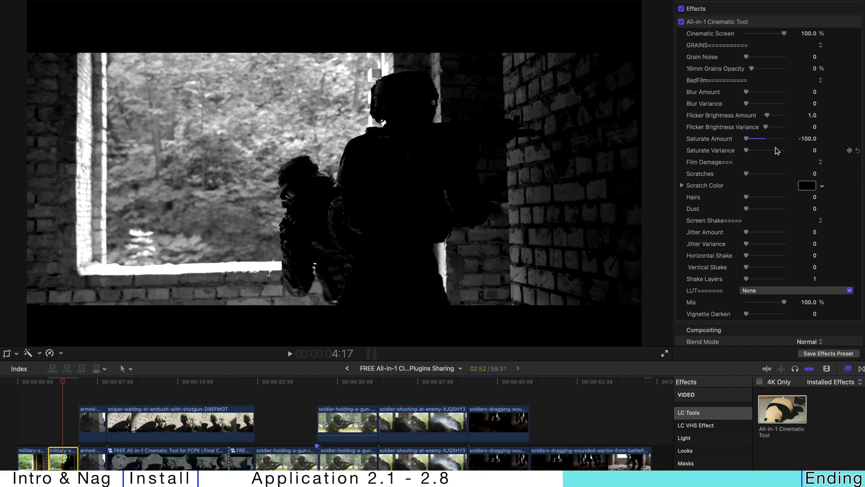
drag(746, 139, 853, 149)
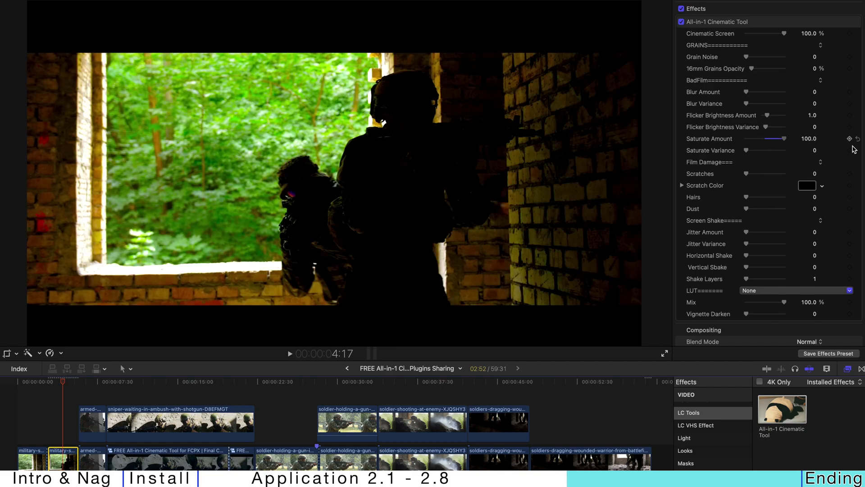
drag(795, 150, 776, 150)
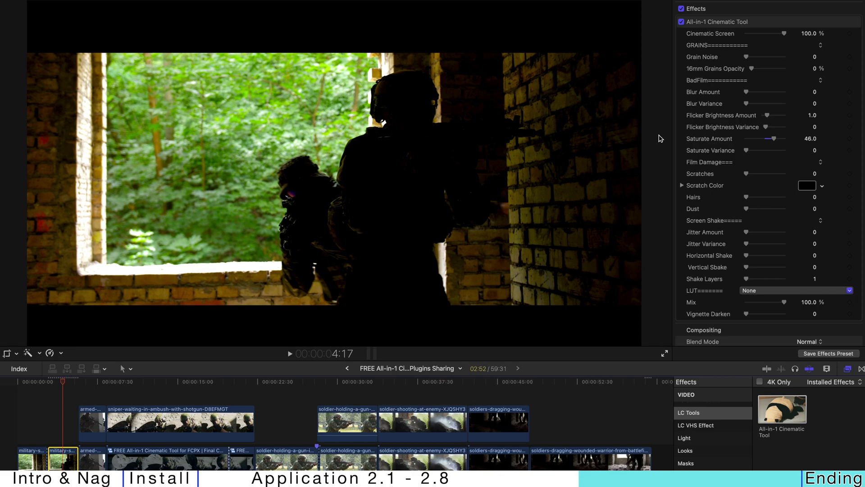
scroll(777, 168, down, 2)
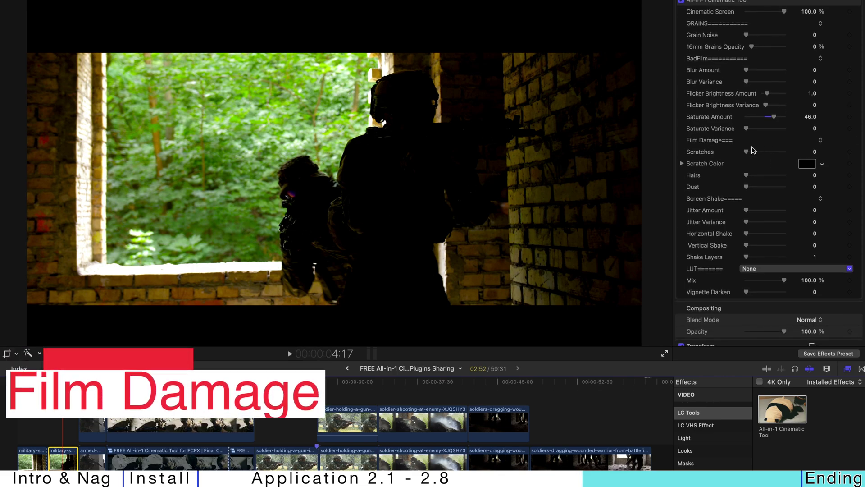
- Add a few film scratches to the window clip and play it to preview them
drag(748, 147, 785, 145)
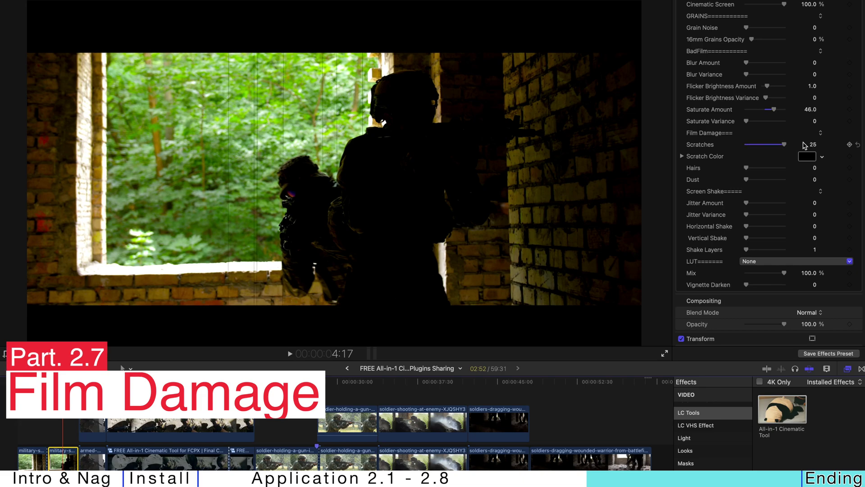
click(752, 144)
key(space)
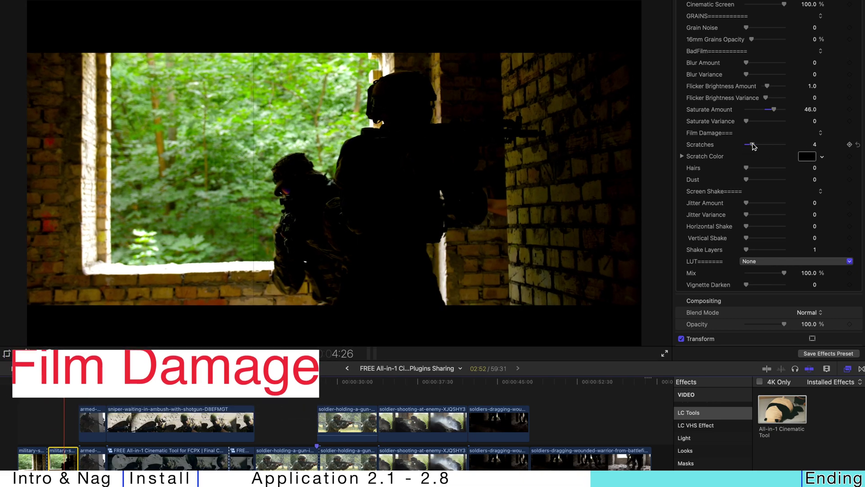
key(space)
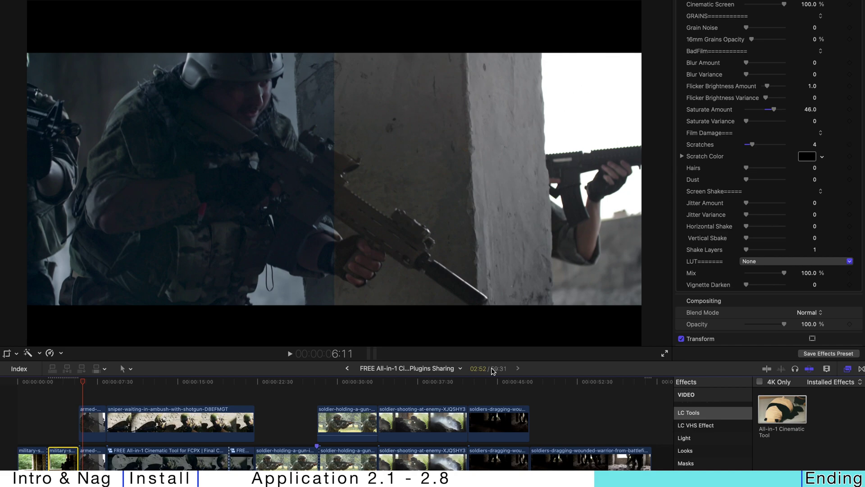
- Keyframe Scratches on the window clip: 0 near 3:28, 15 around 3:58, back to 0 at 4:44
click(54, 388)
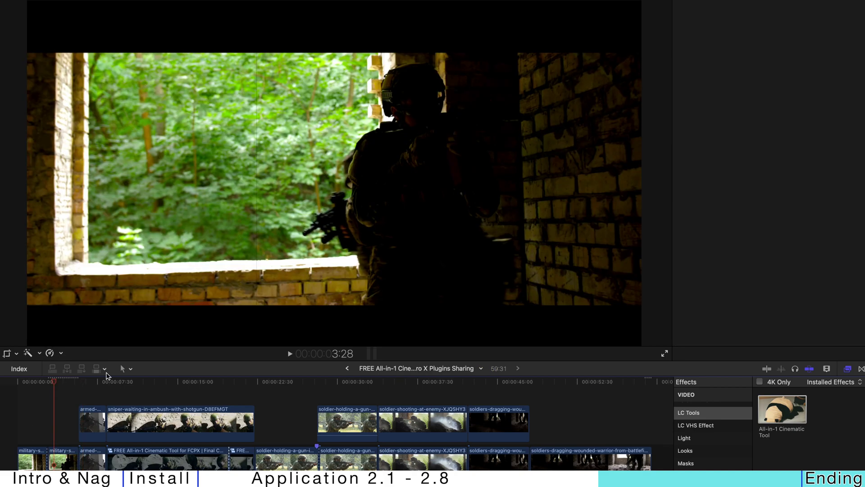
click(67, 467)
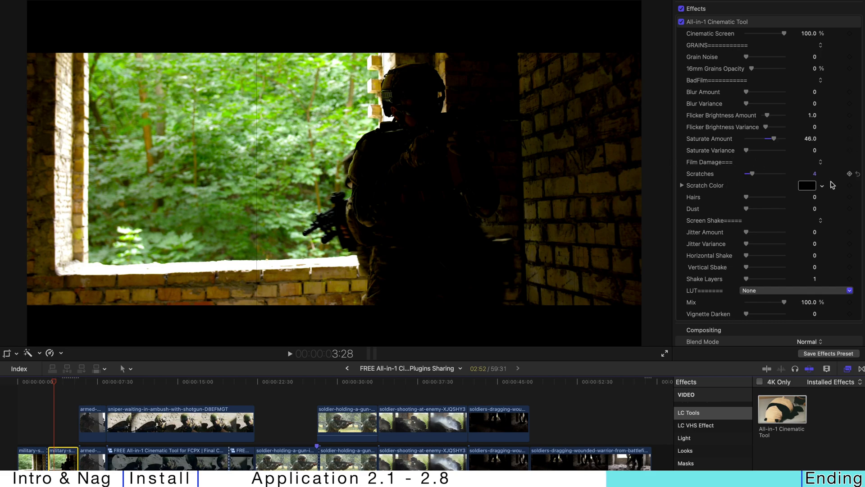
drag(751, 173, 737, 174)
click(849, 174)
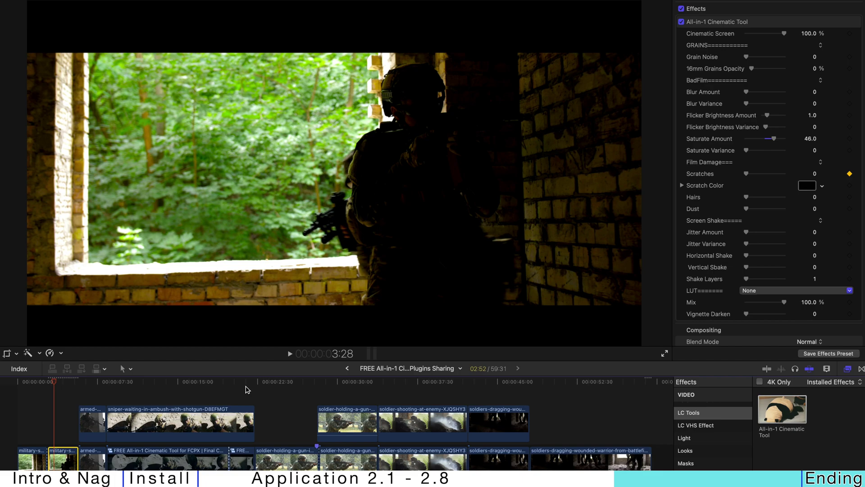
click(62, 381)
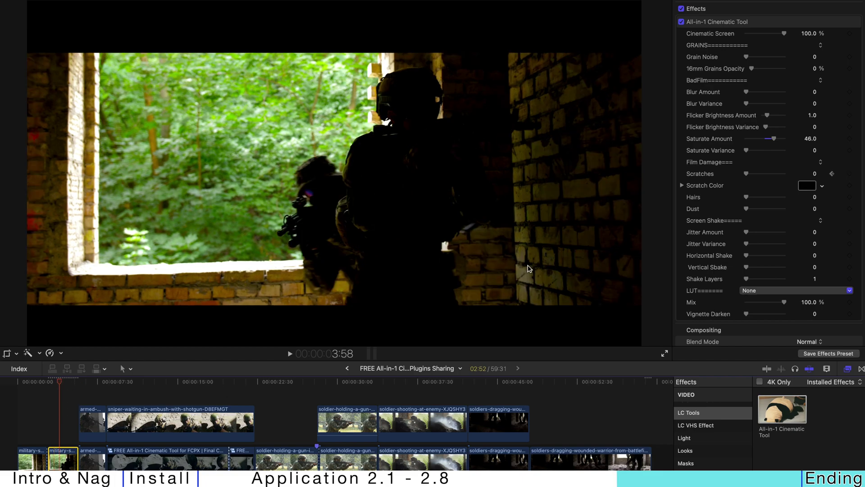
click(771, 174)
click(68, 382)
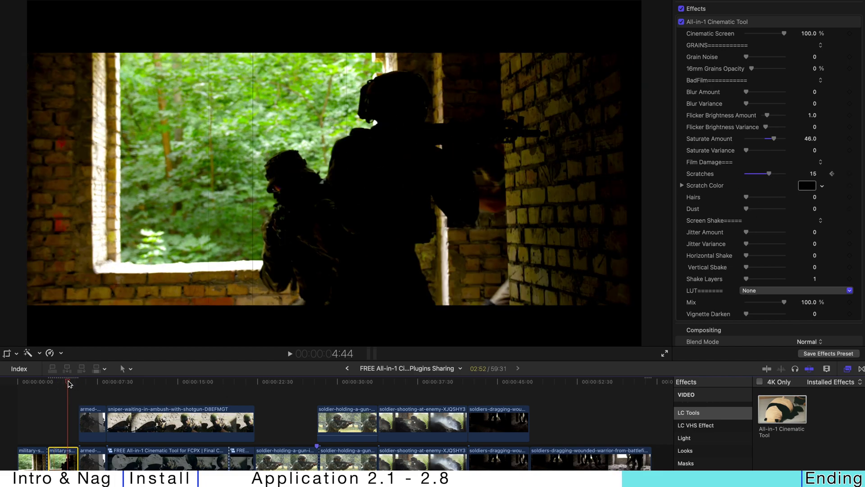
click(737, 176)
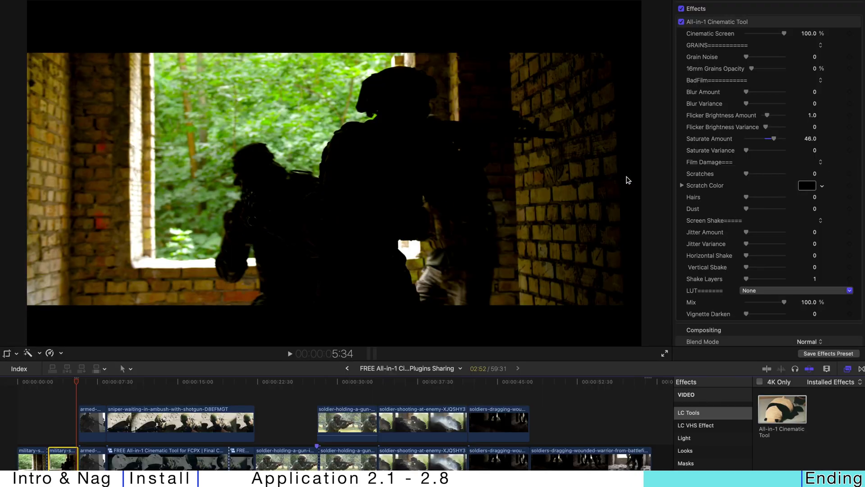
- Set Scratch Color to white in the colour picker and close the picker
click(821, 188)
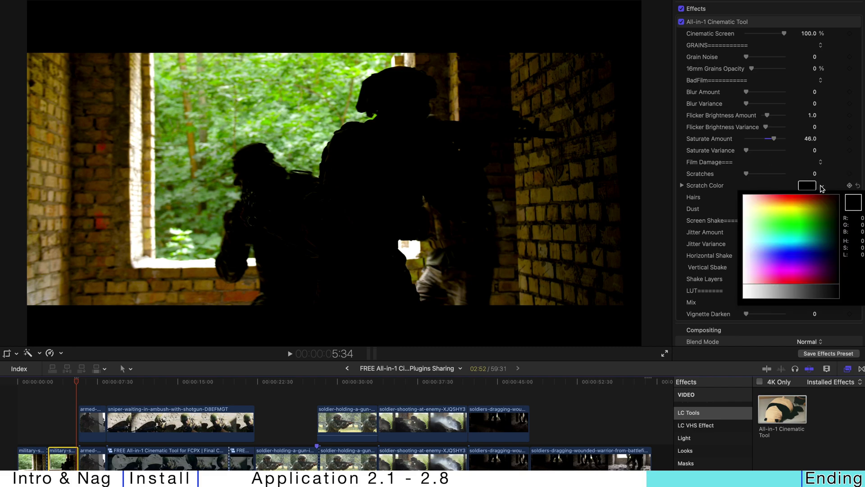
click(745, 196)
key(Escape)
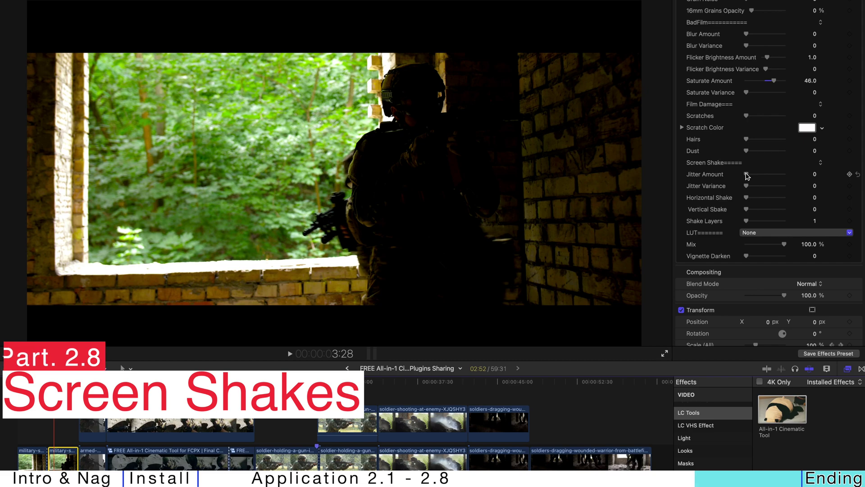
- Raise the window clip's jitter and set Horizontal Shake to 0.53, previewing it full screen
drag(747, 175, 768, 189)
click(50, 383)
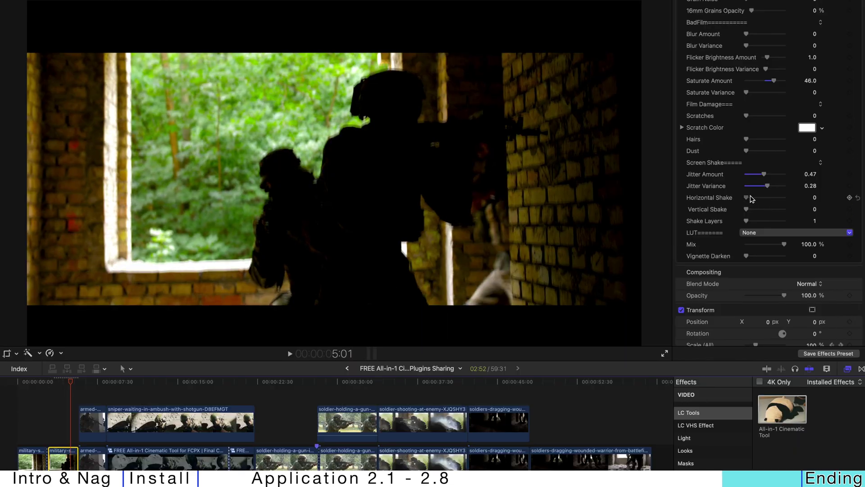
drag(747, 198, 762, 221)
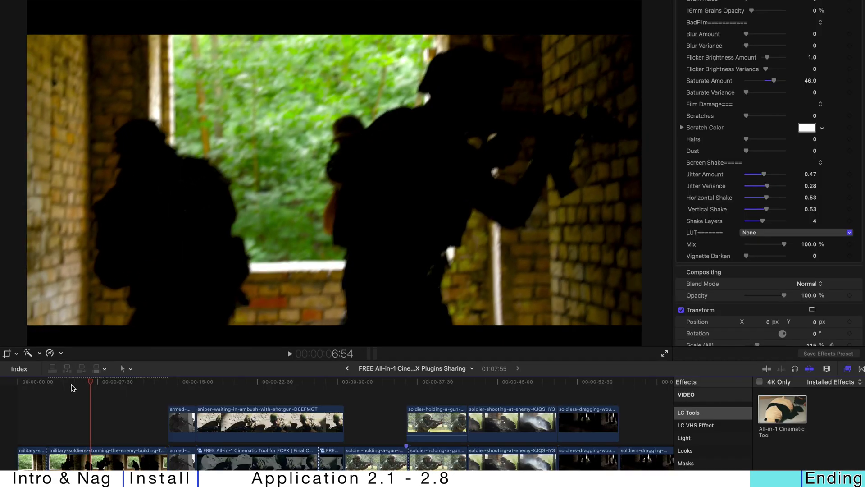
key(super+4)
- Try a full-strength Vignette Darken on the window clip, then undo it
click(81, 446)
key(super+4)
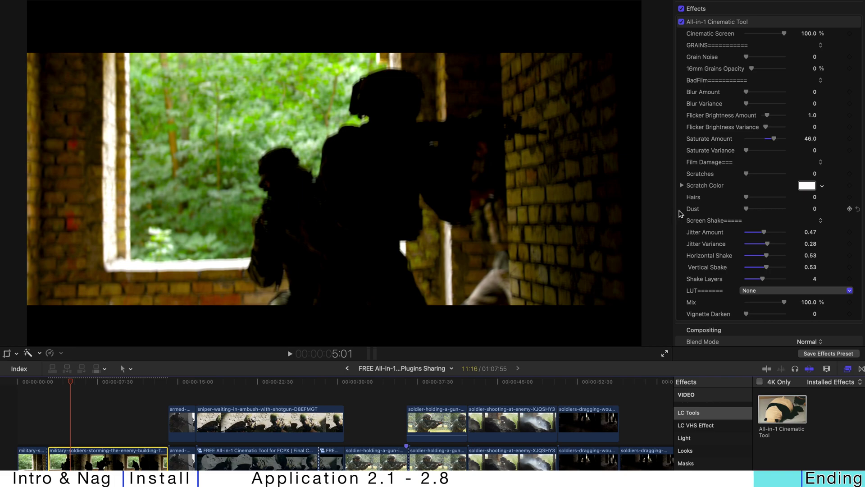
scroll(763, 228, down, 4)
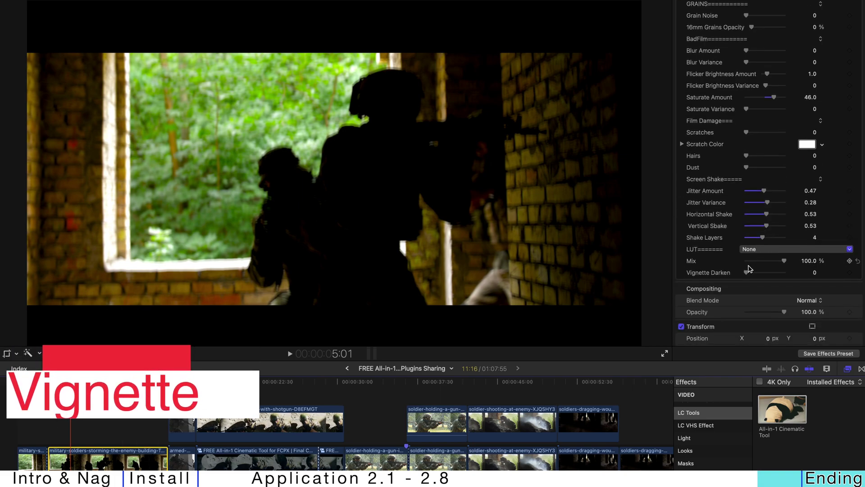
drag(747, 274, 785, 273)
key(super+z)
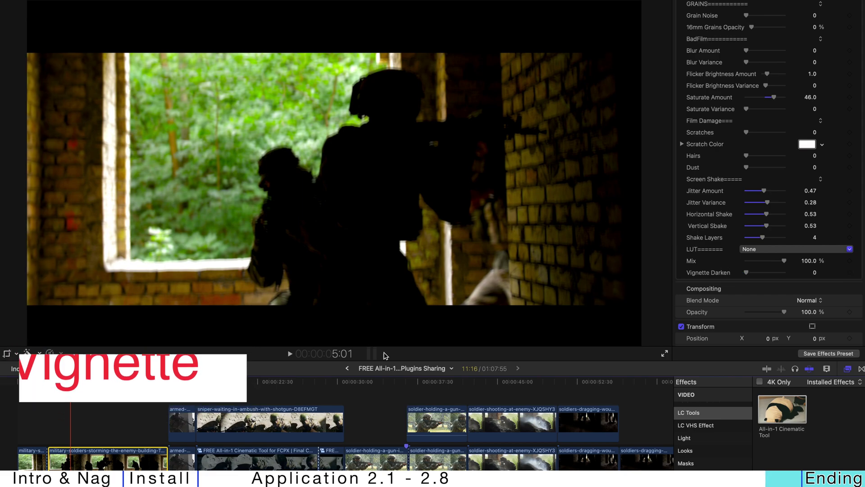
- Set the rain clip's Cinematic Screen to 0% and Vignette Darken to 1.0
click(374, 391)
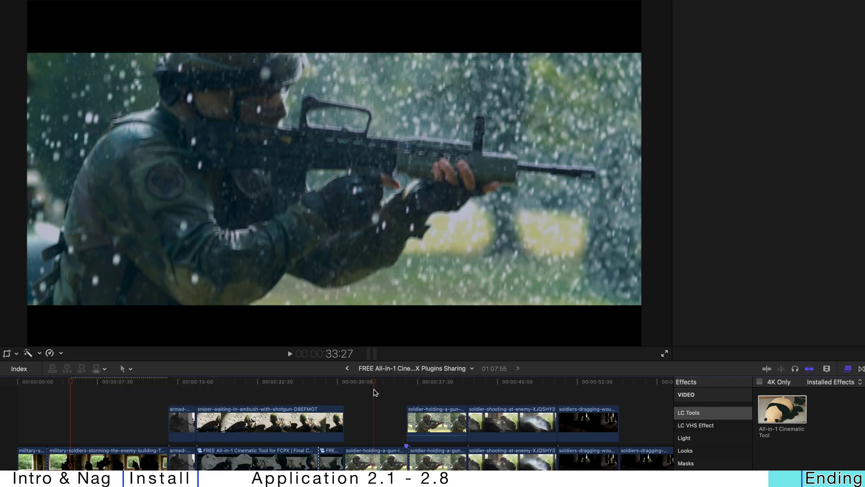
click(370, 452)
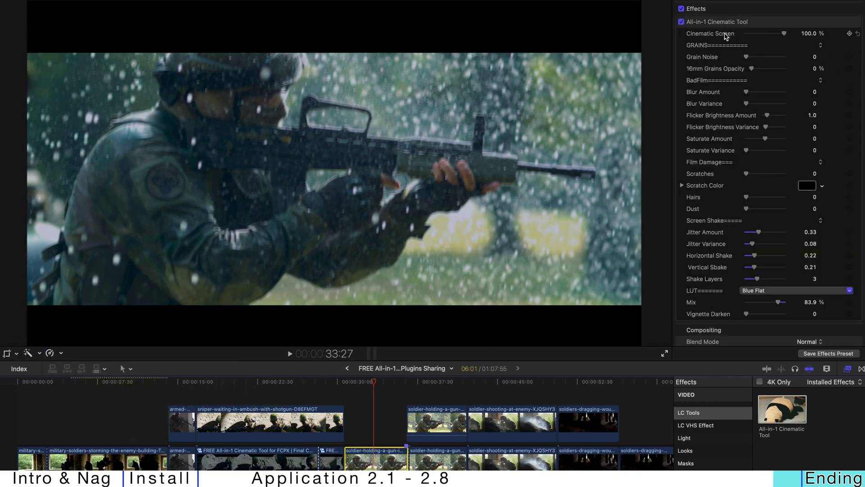
drag(758, 36, 731, 34)
scroll(747, 191, down, 3)
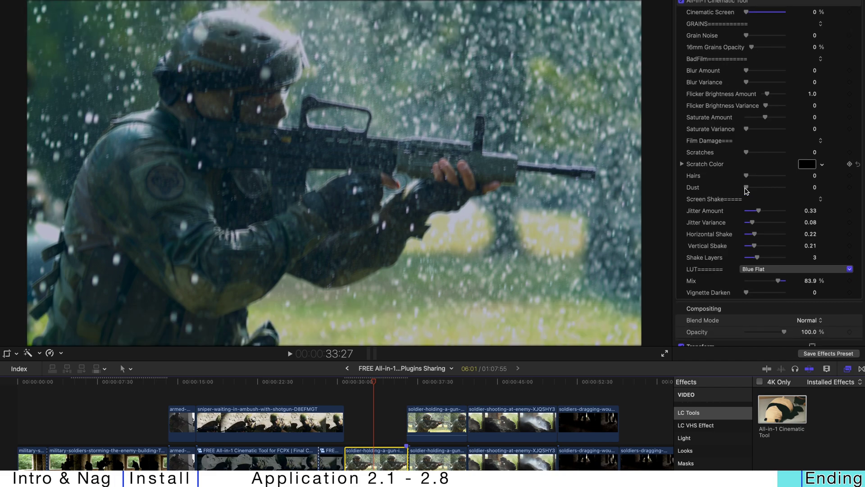
drag(747, 273, 795, 273)
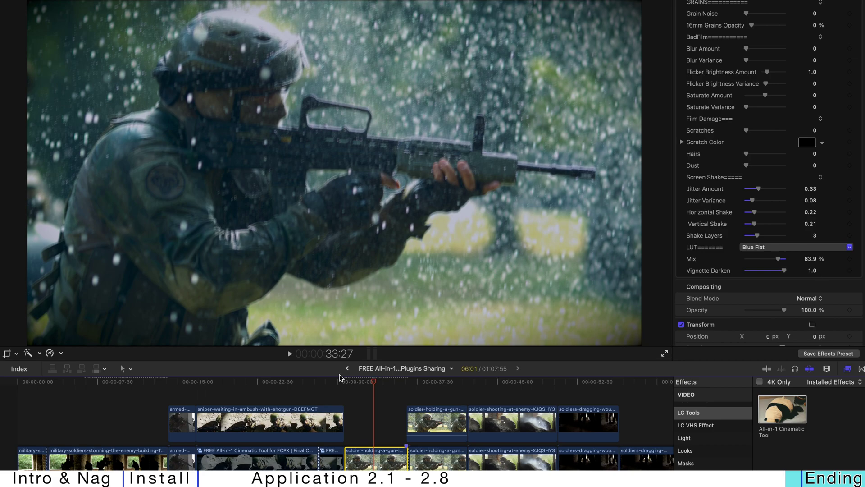
- Scrub and play the soldier-in-the-rain clip to review the darkened edges
mouse_move(343, 381)
mouse_down()
mouse_move(374, 383)
mouse_move(353, 380)
mouse_up()
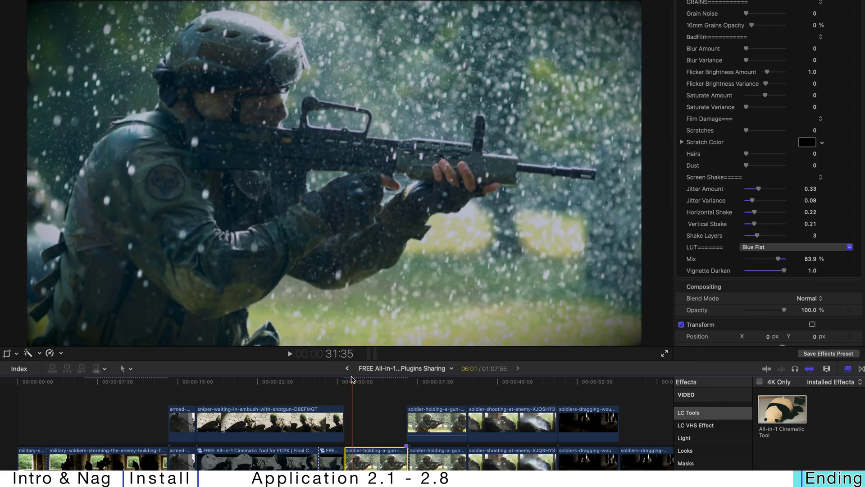
key(space)
key(space)
scroll(356, 398, right, 1)
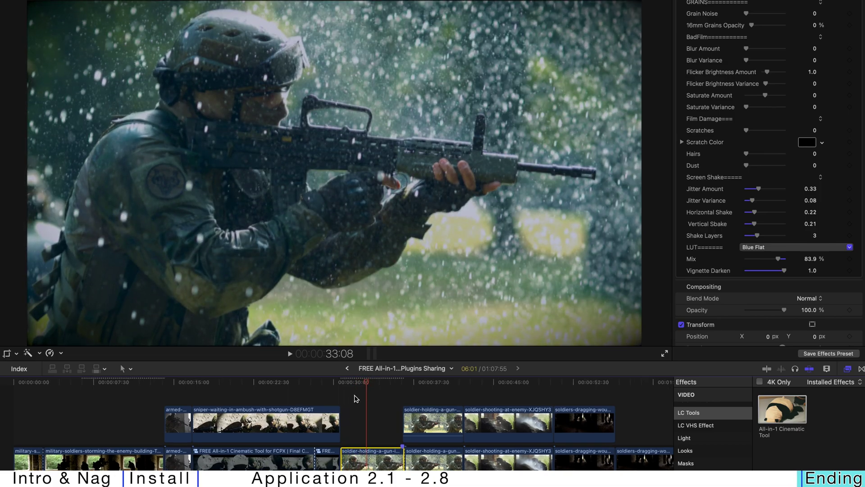
scroll(356, 399, right, 2)
mouse_move(353, 382)
mouse_down()
mouse_move(345, 382)
mouse_move(354, 382)
mouse_up()
scroll(356, 412, right, 10)
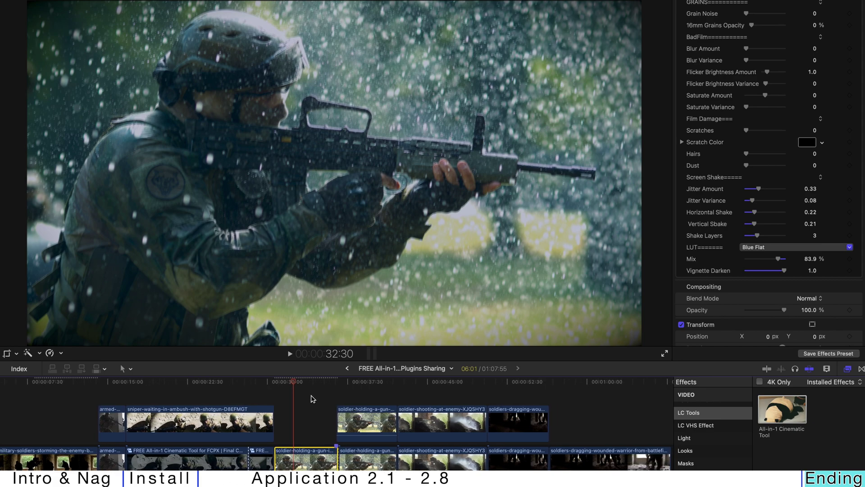
scroll(290, 402, right, 5)
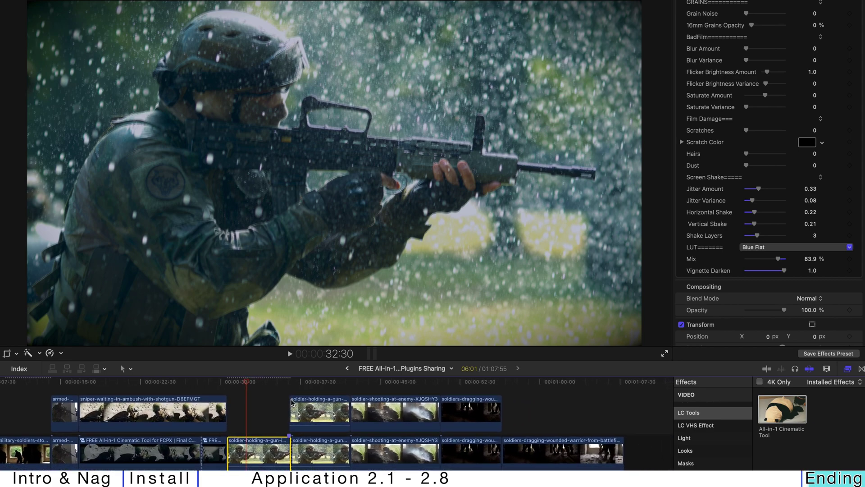